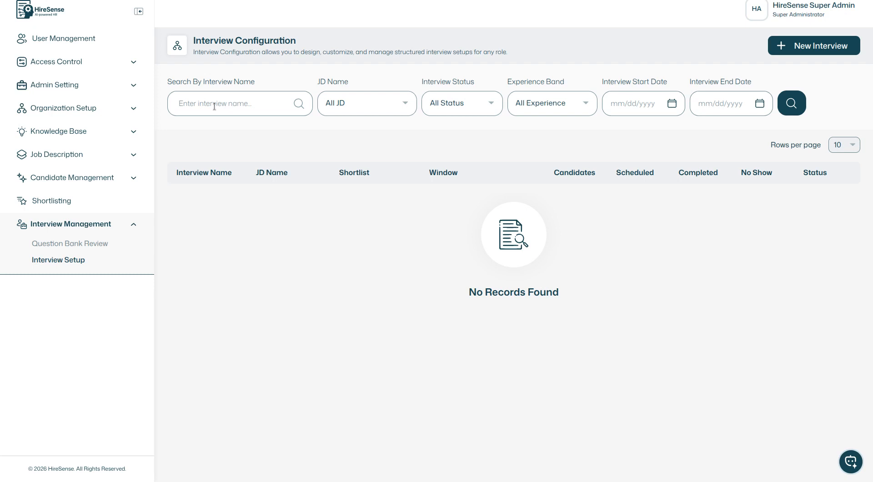
Step: Look through the filter choices for JD name, interview status and experience band on the interview list
left_click(337, 113)
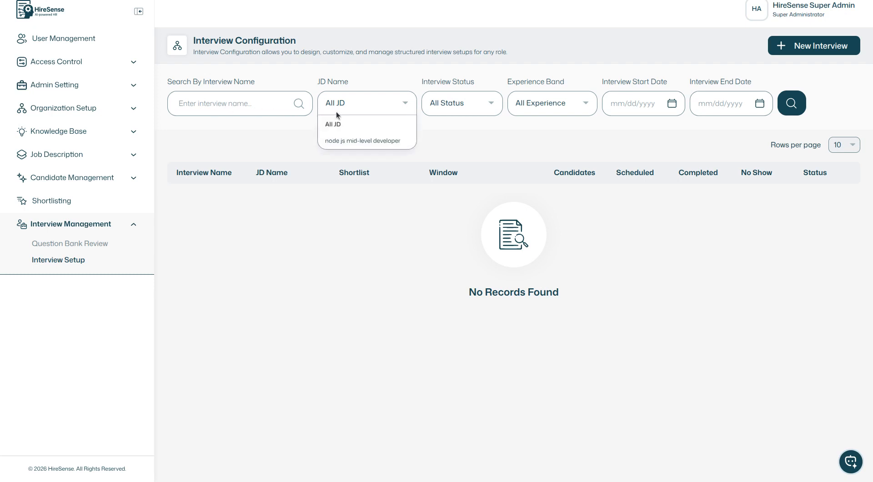
left_click(454, 104)
left_click(454, 104)
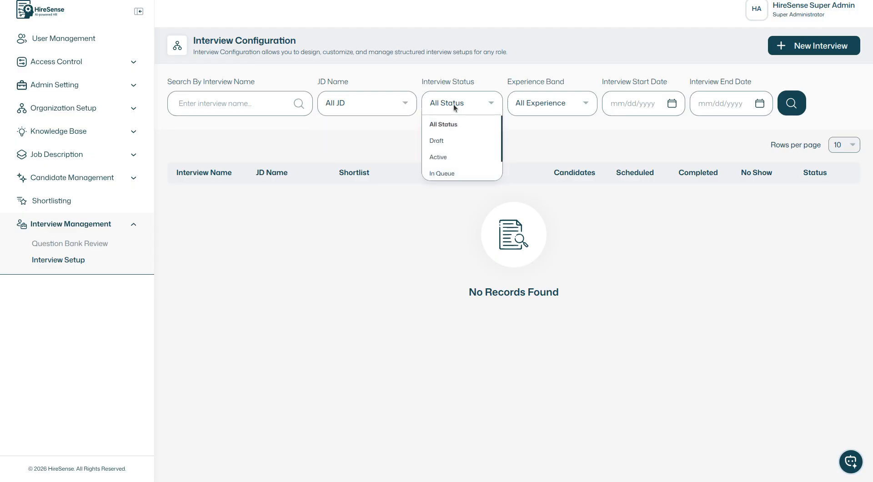
left_click(530, 105)
left_click(531, 106)
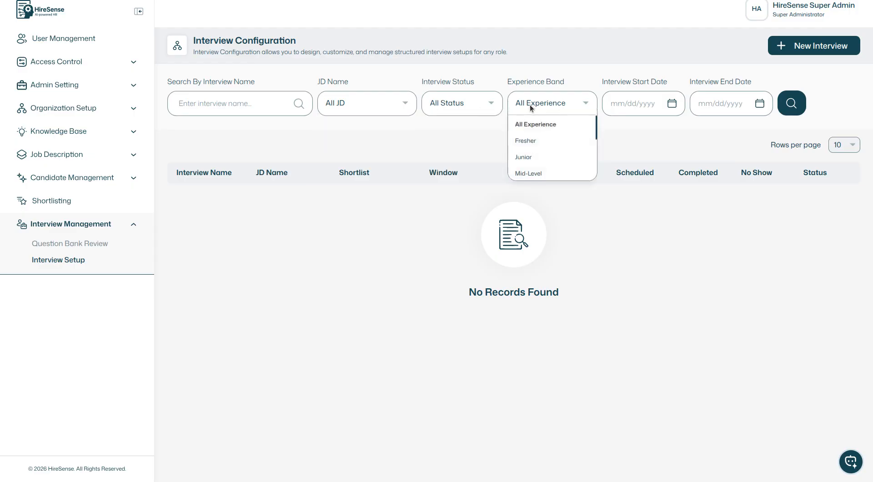
left_click(643, 142)
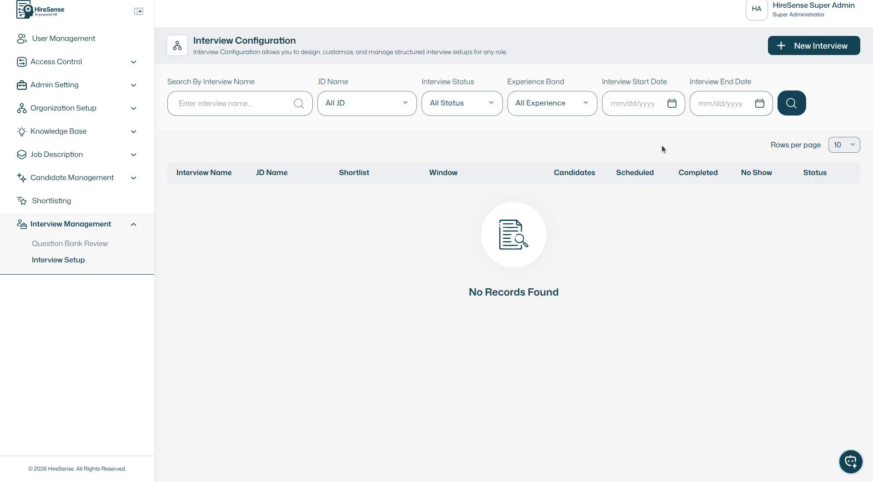
Step: Start a new interview configuration and name it "node js mid level interview"
left_click(805, 46)
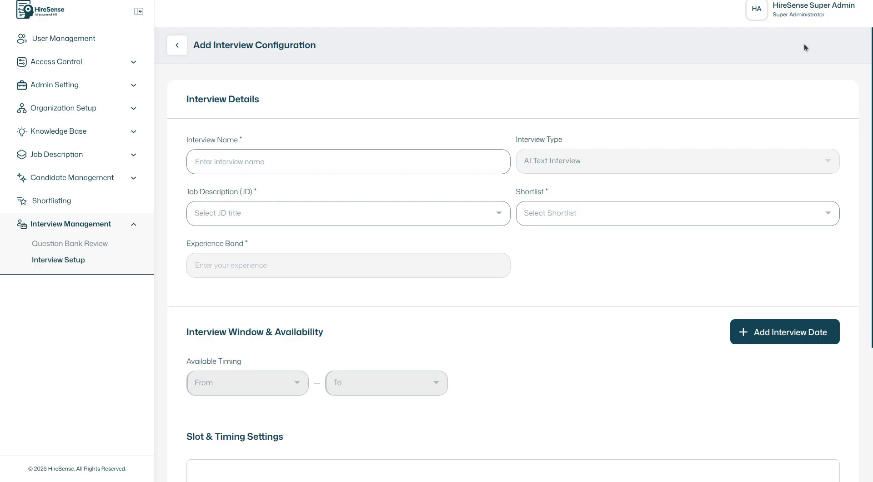
left_click(262, 164)
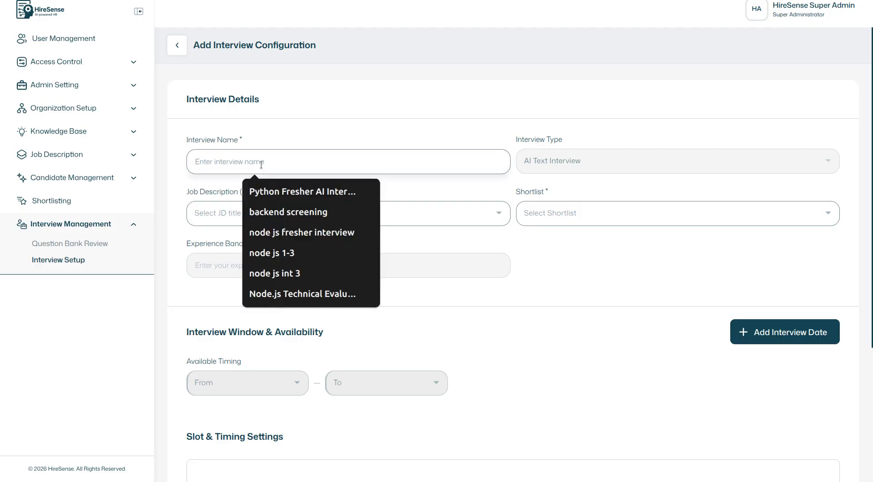
type("node js ")
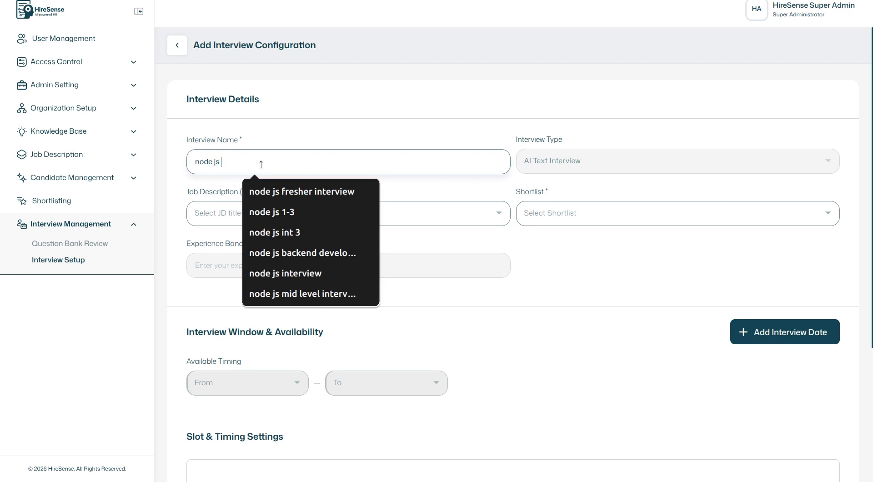
type("mid lev")
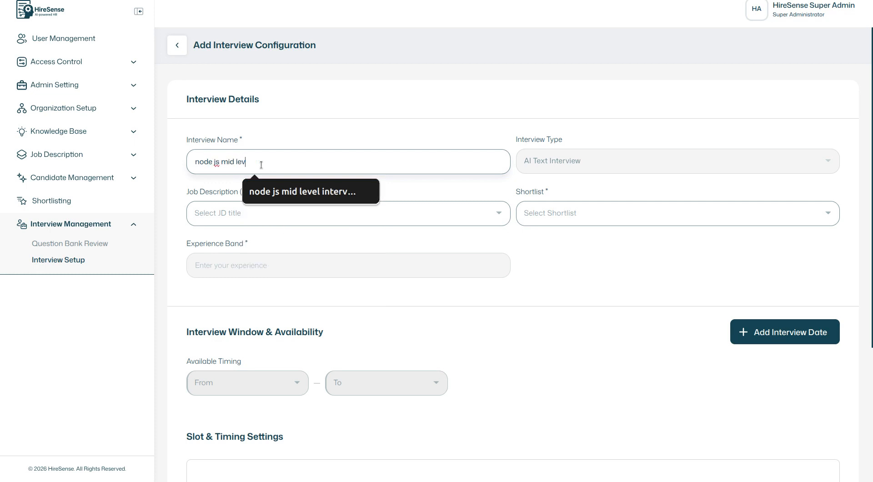
type("el")
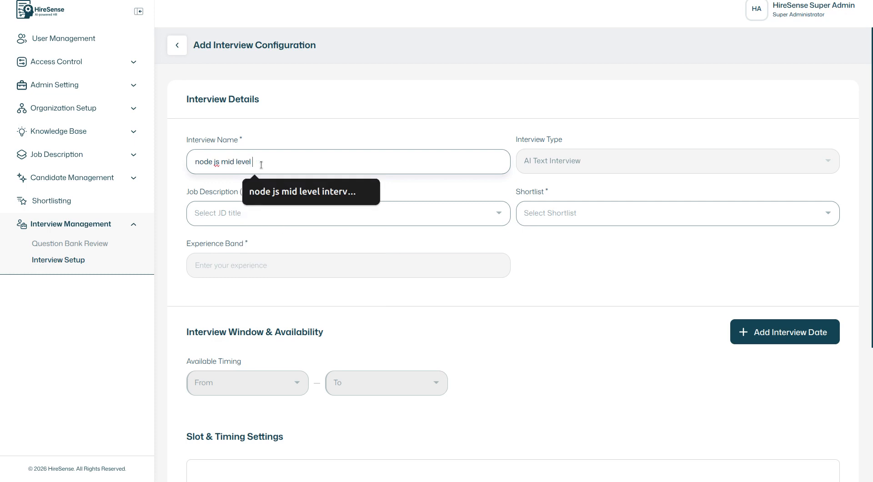
left_click(298, 189)
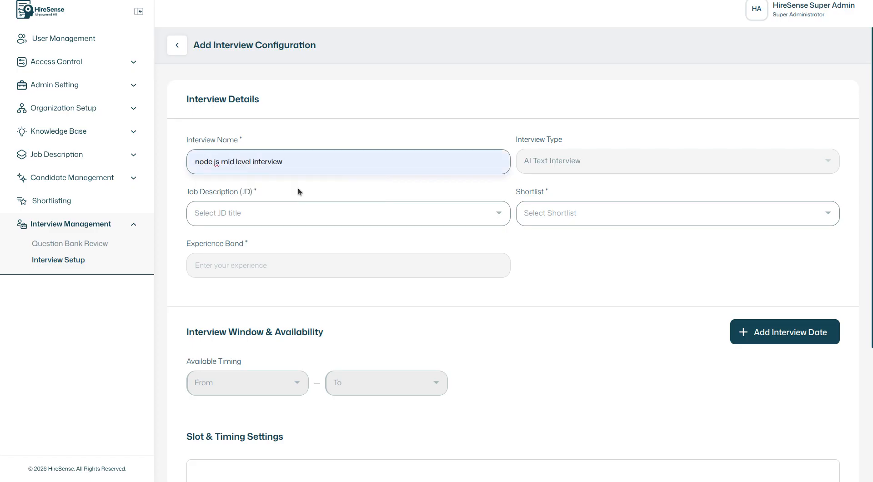
Step: Assign the job description "node js mid-level developer" and the shortlist "node js mide level shortlist 1" to the interview
left_click(309, 212)
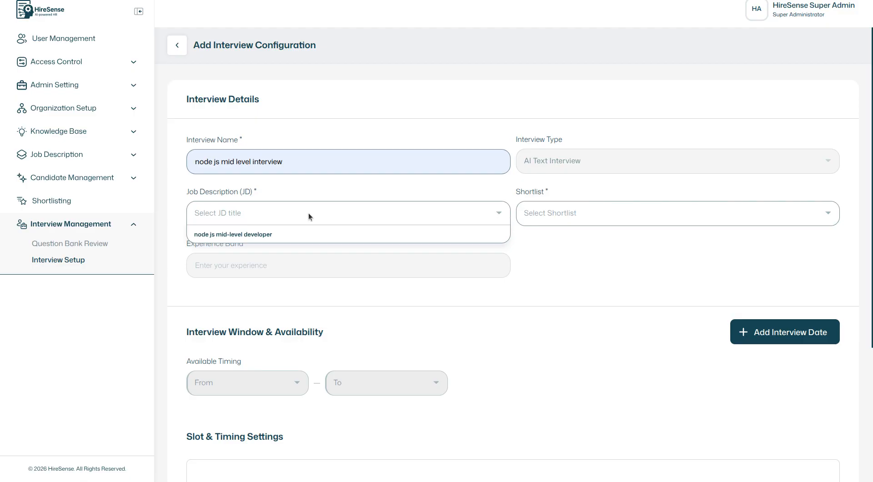
left_click(286, 235)
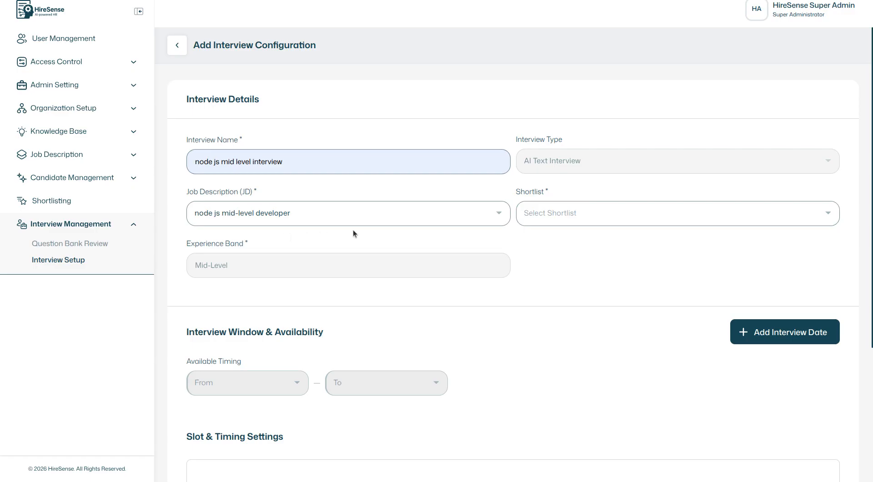
left_click(545, 216)
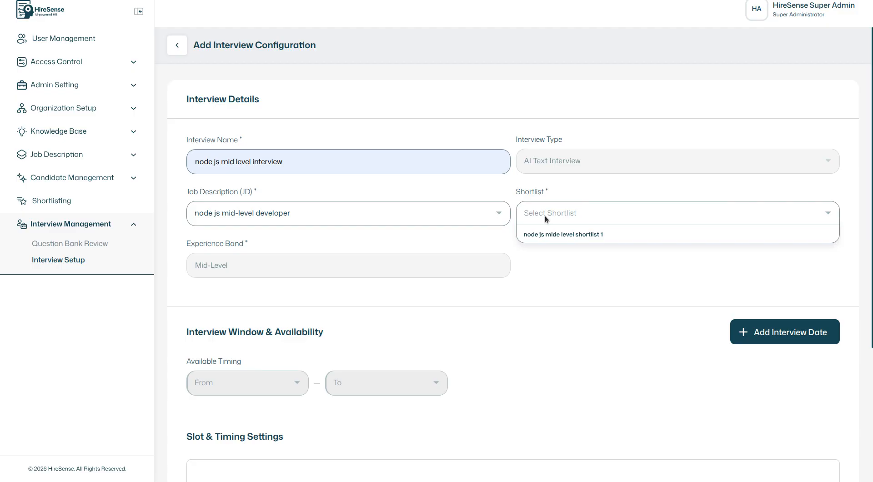
left_click(550, 239)
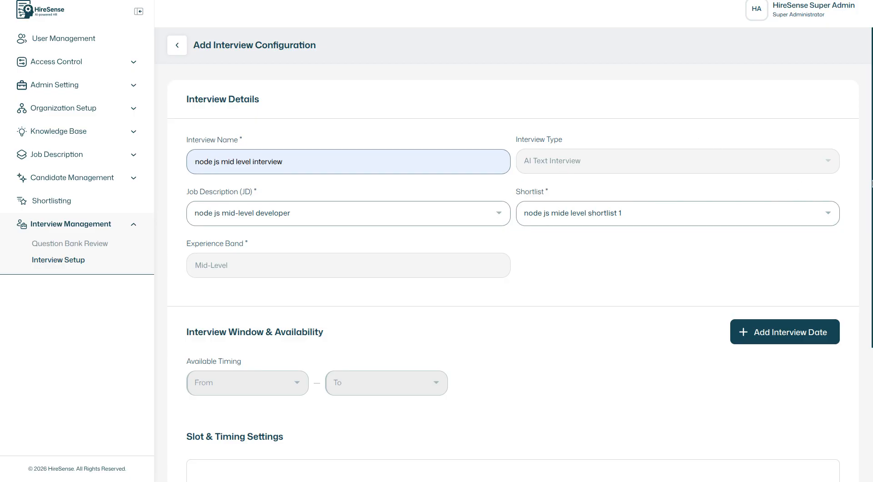
Step: Add July 3, 2026 and July 6, 2026 as interview dates
left_click_drag(872, 183, 871, 303)
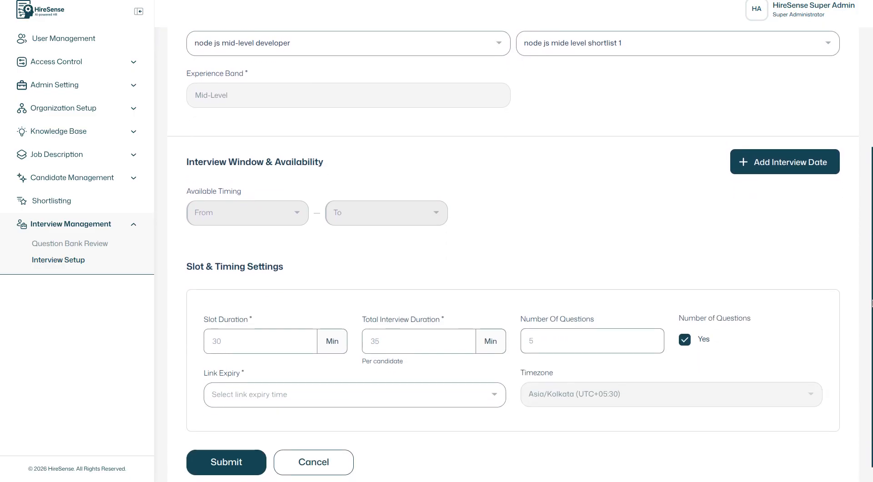
left_click(771, 161)
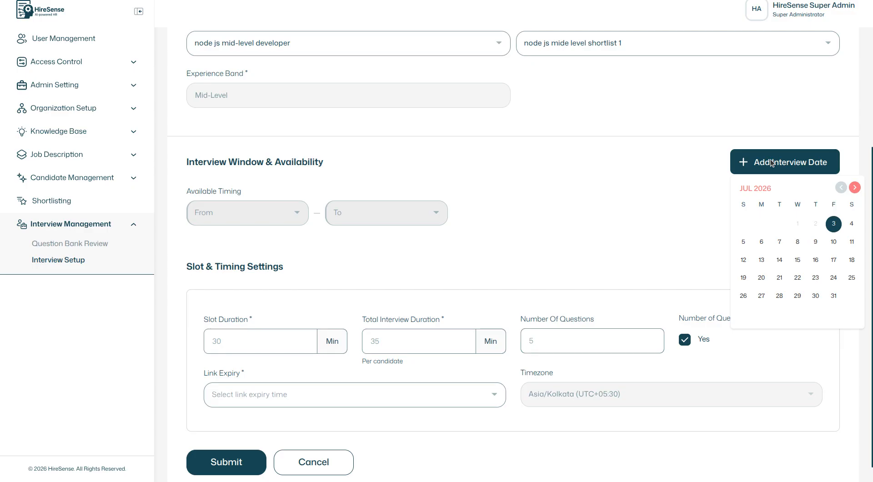
left_click(833, 224)
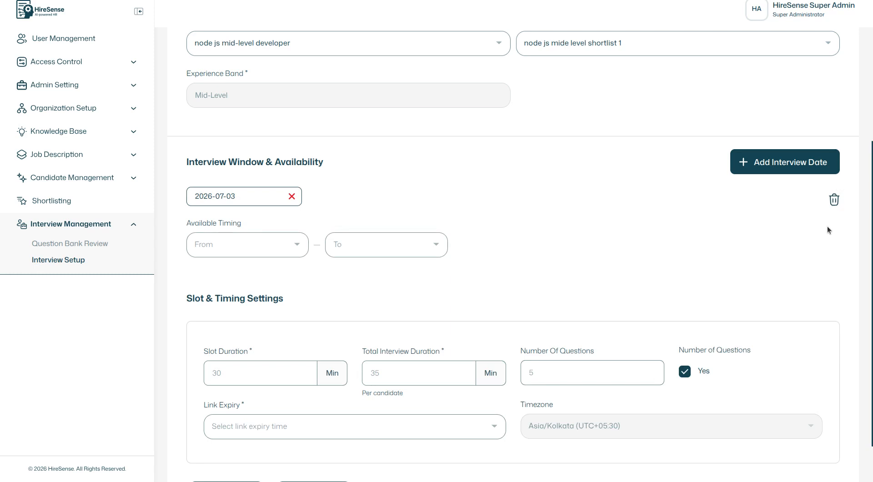
left_click(781, 173)
left_click(762, 241)
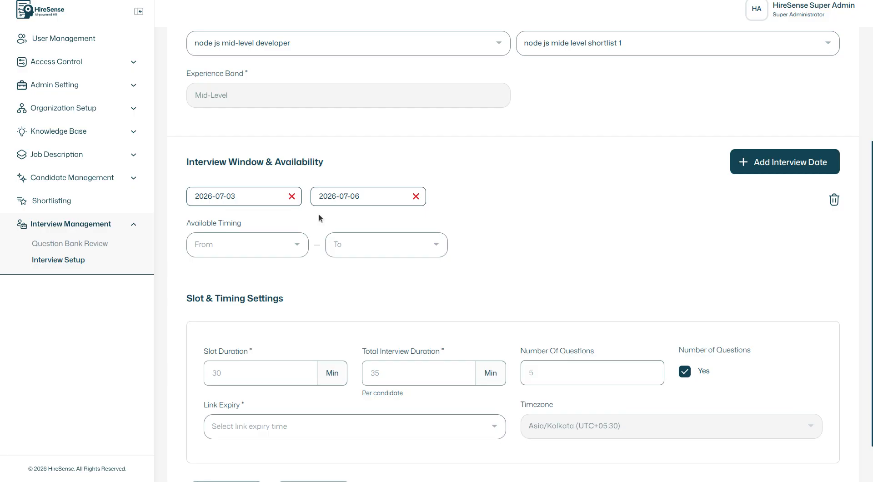
Step: Set the available timing for the interview dates from 11:00 AM to 06:00 PM
left_click(291, 247)
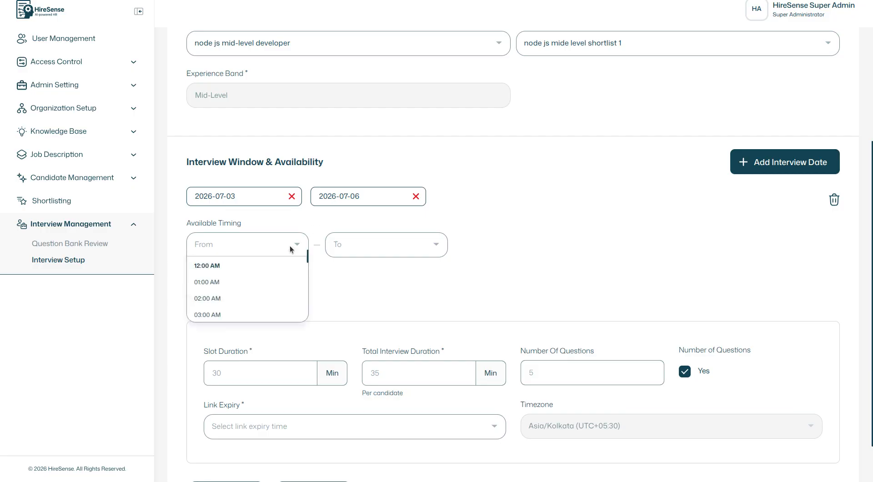
left_click(306, 269)
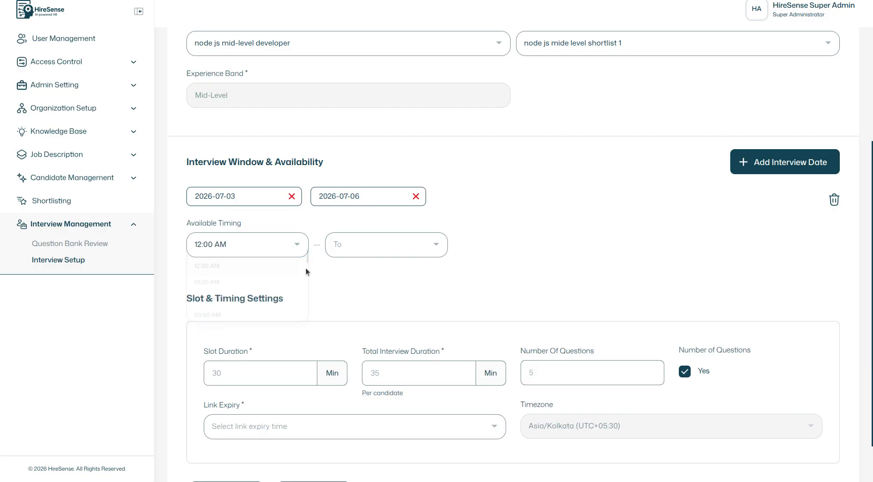
left_click(293, 247)
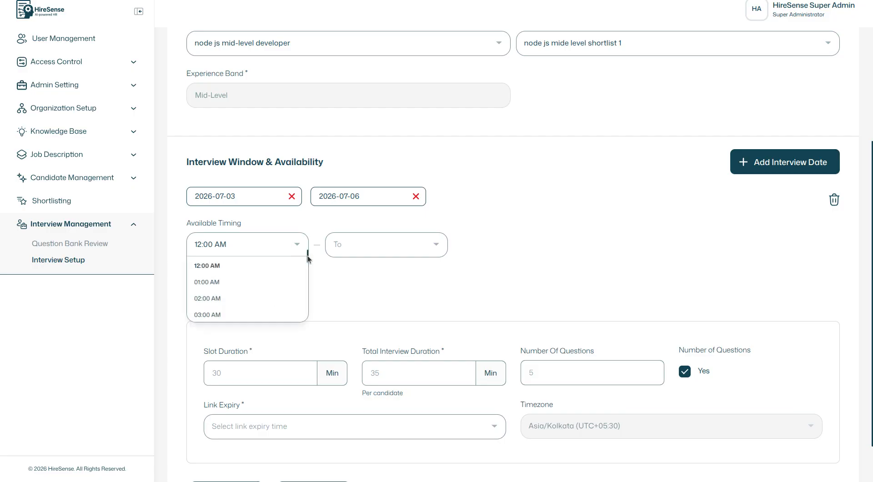
left_click_drag(308, 256, 307, 262)
left_click_drag(306, 276, 306, 285)
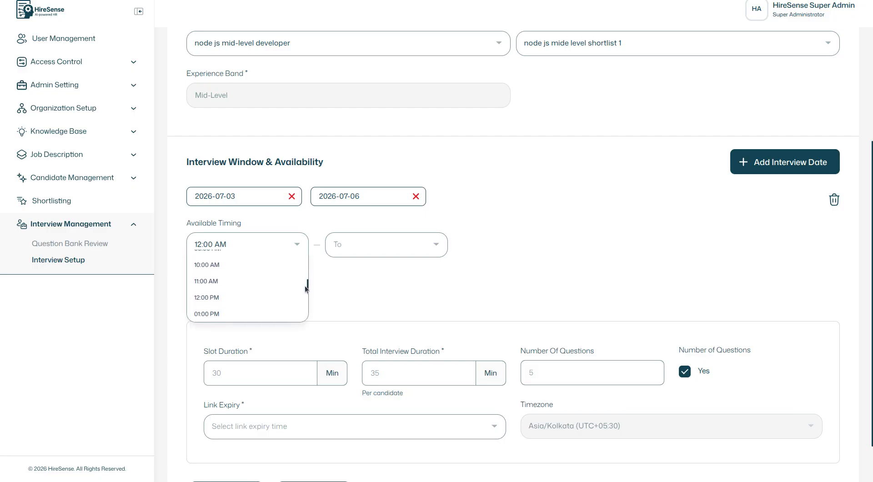
left_click(227, 282)
left_click(396, 245)
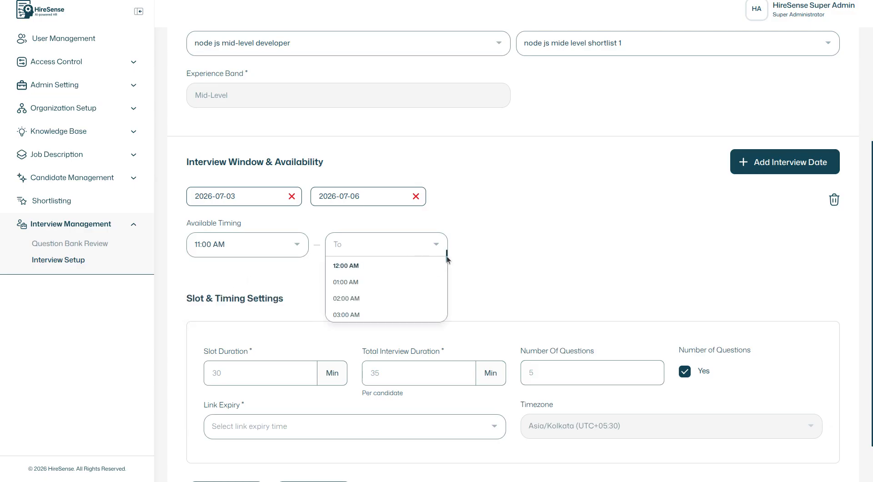
left_click_drag(446, 255, 447, 276)
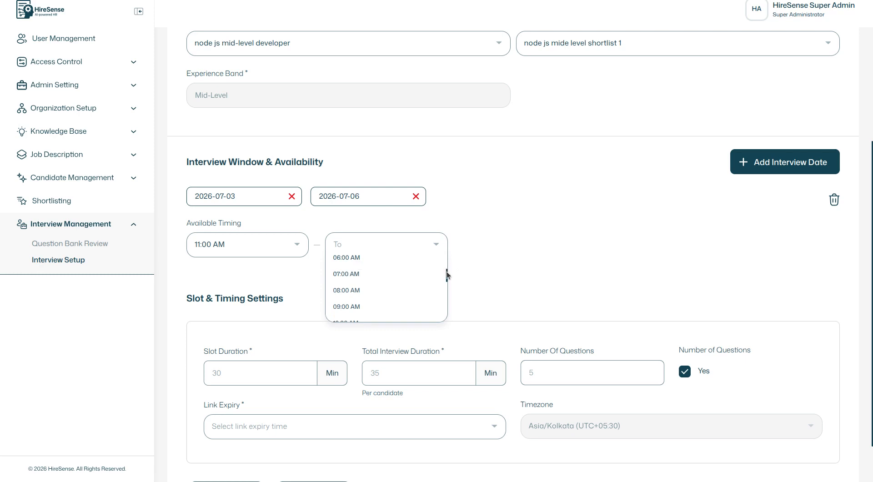
left_click_drag(447, 272, 445, 300)
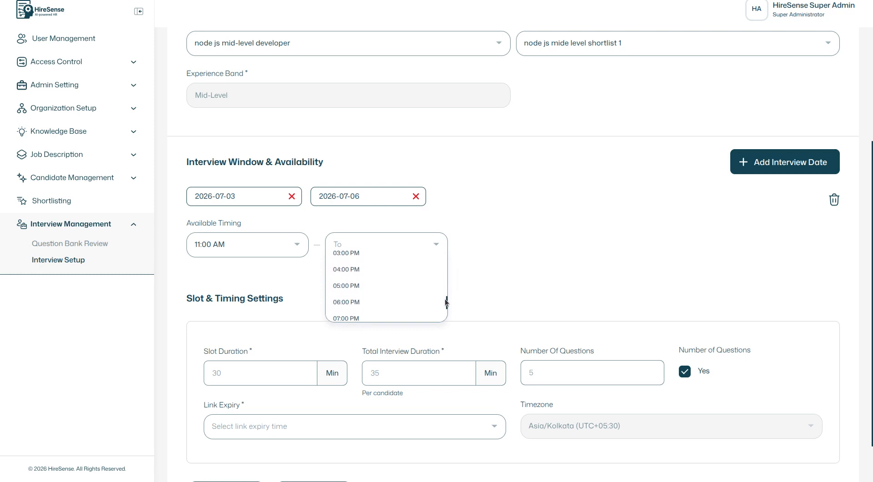
left_click(348, 303)
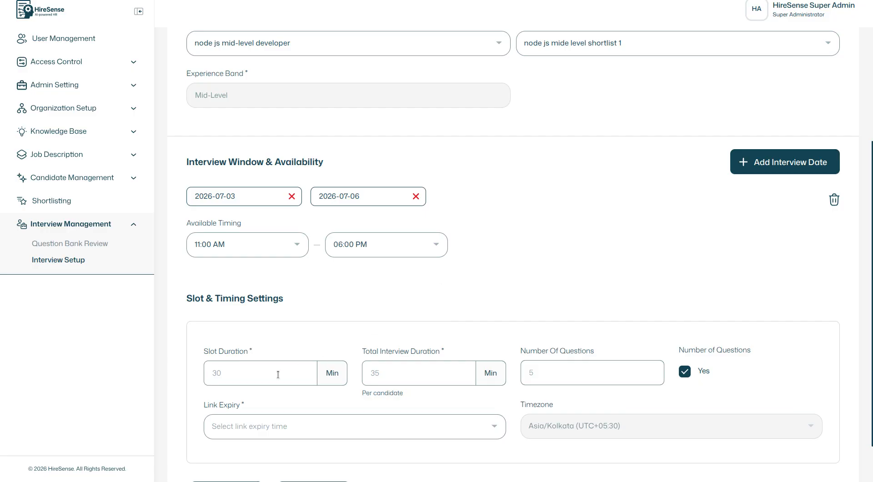
Step: Set the slot duration to 30 minutes and the total interview duration per candidate to 45 minutes
left_click(257, 377)
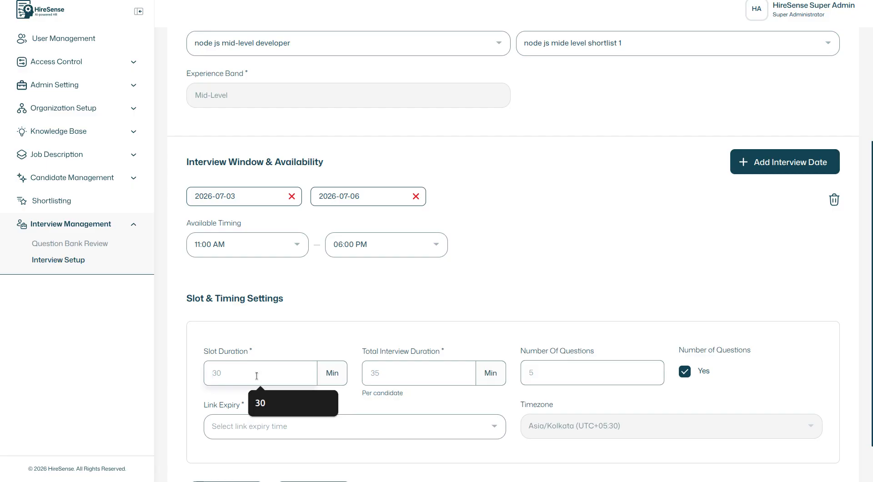
left_click(257, 376)
left_click_drag(872, 283, 872, 337)
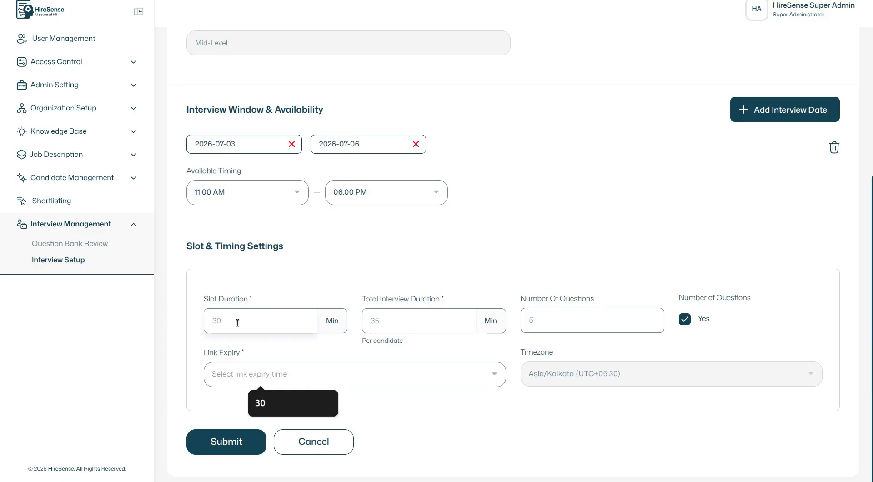
type("30")
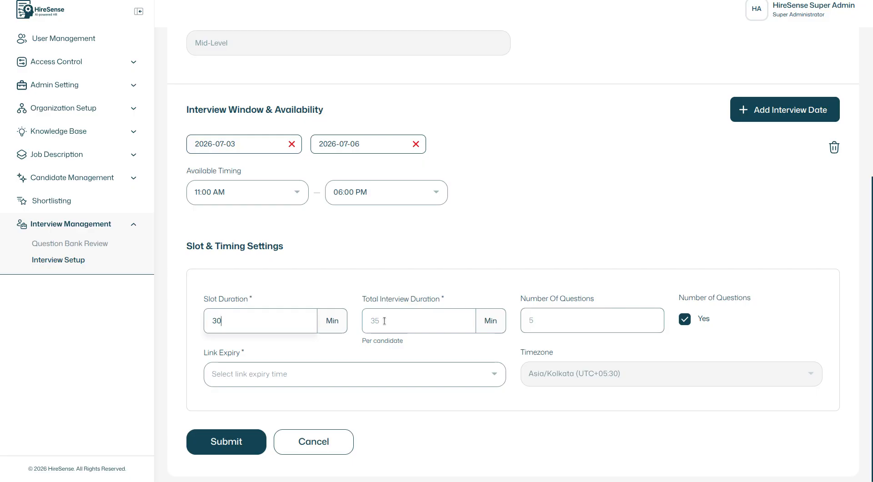
left_click(385, 321)
type("45")
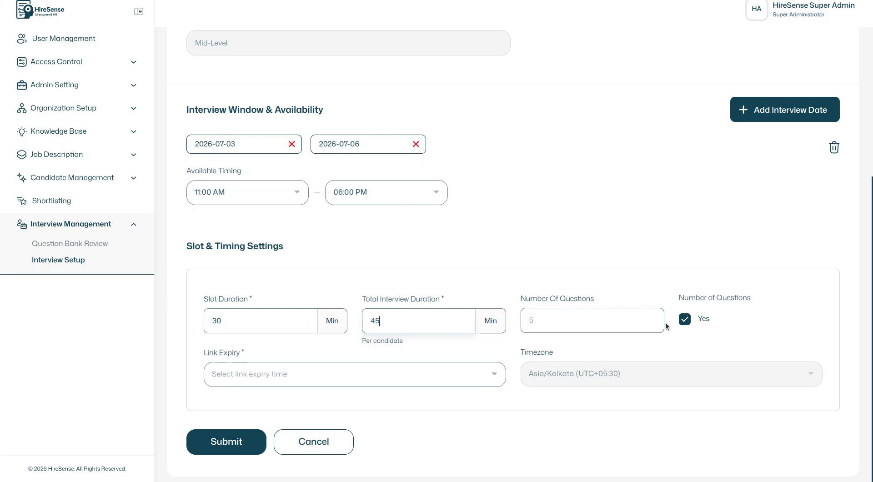
Step: Keep the question count option enabled and set the number of questions to 5
left_click(685, 319)
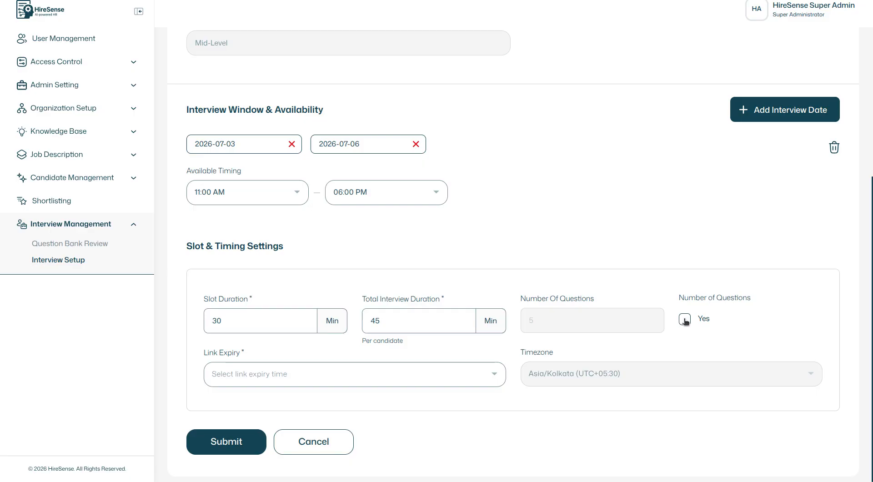
left_click(685, 320)
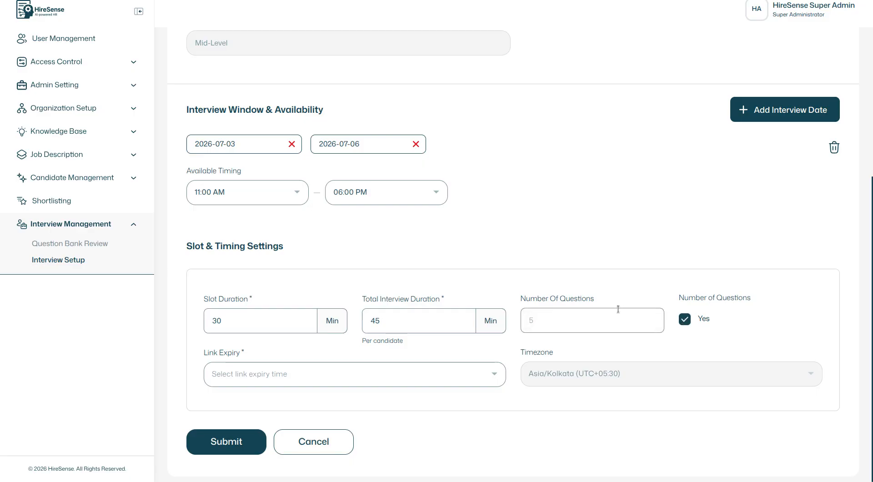
left_click(593, 323)
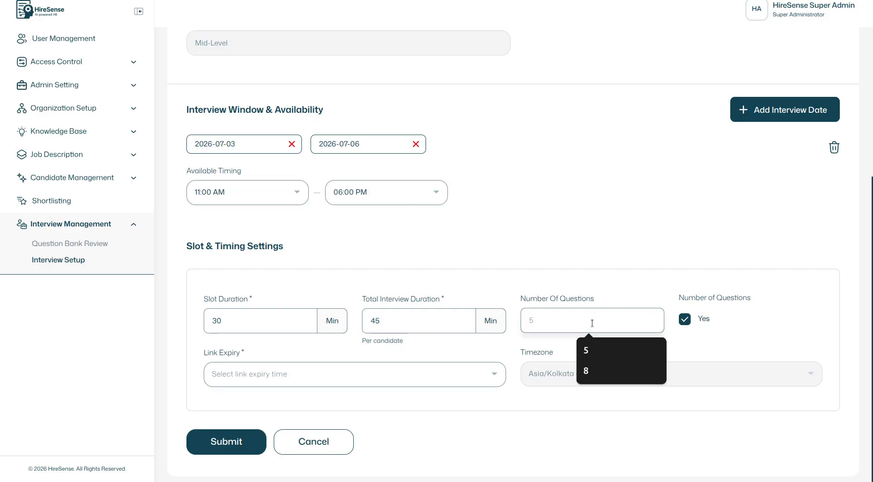
type("5")
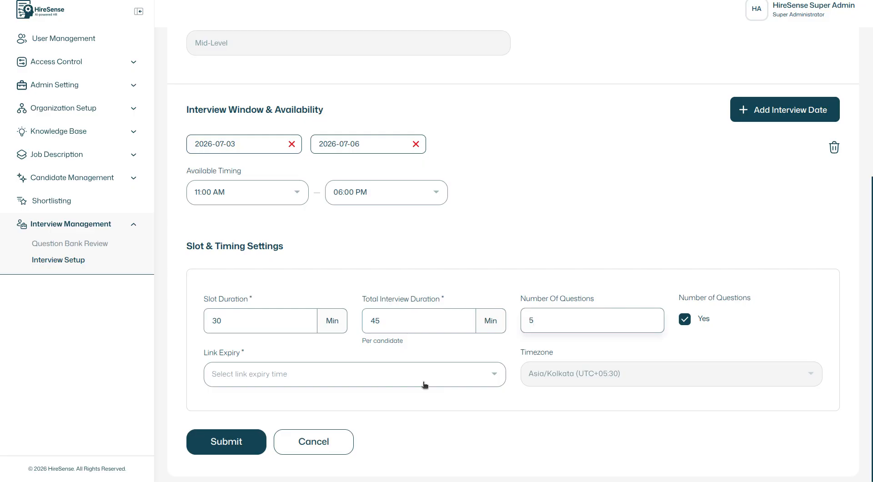
Step: Set the link expiry to 15 min before interview, then submit the interview configuration and activate it
left_click(446, 374)
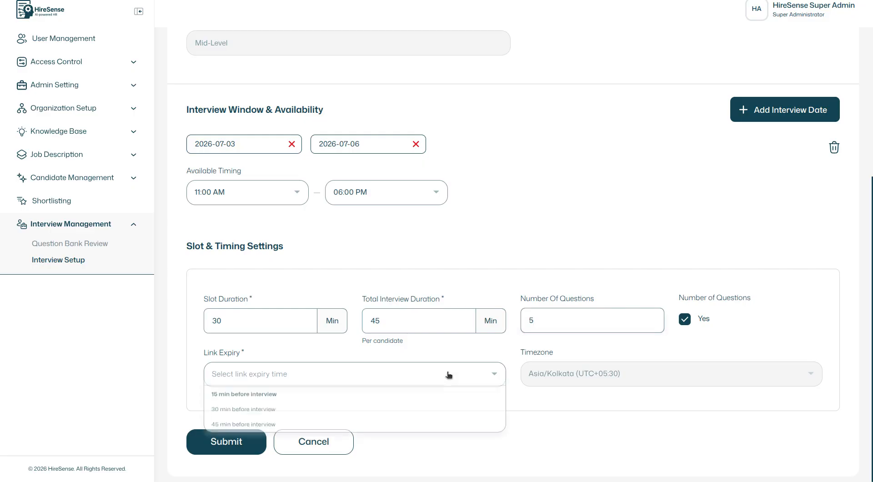
left_click(267, 395)
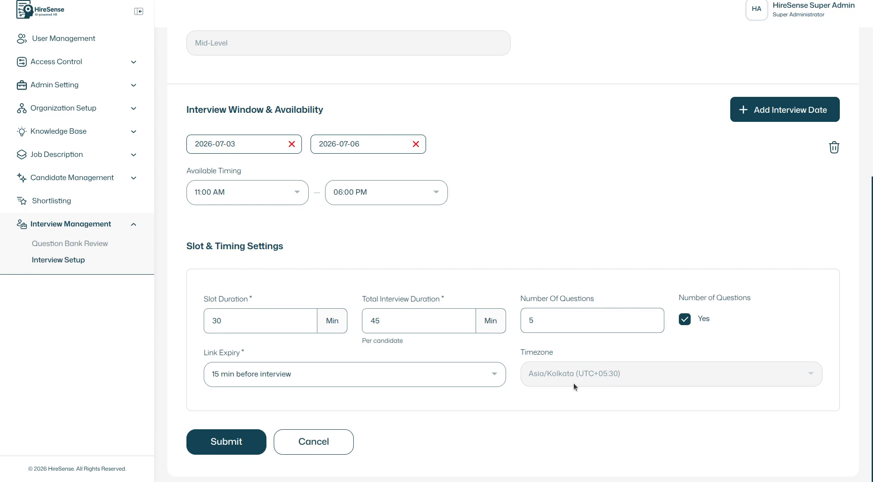
left_click(223, 443)
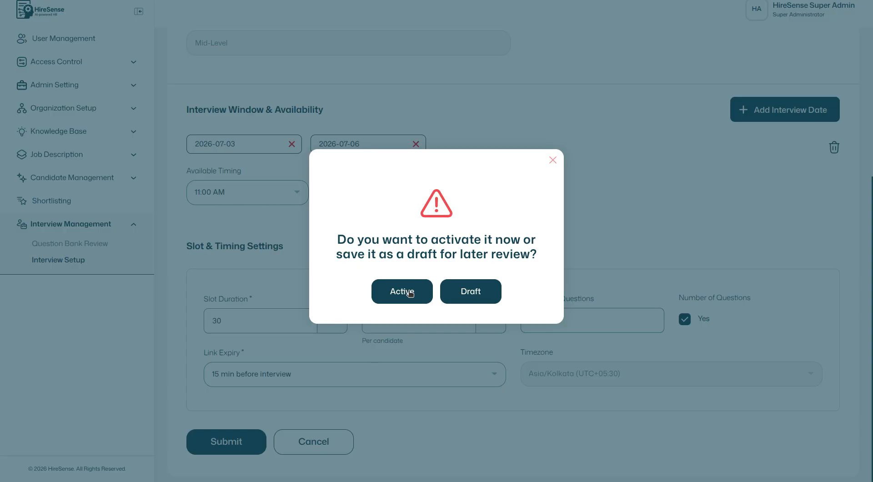
left_click(408, 291)
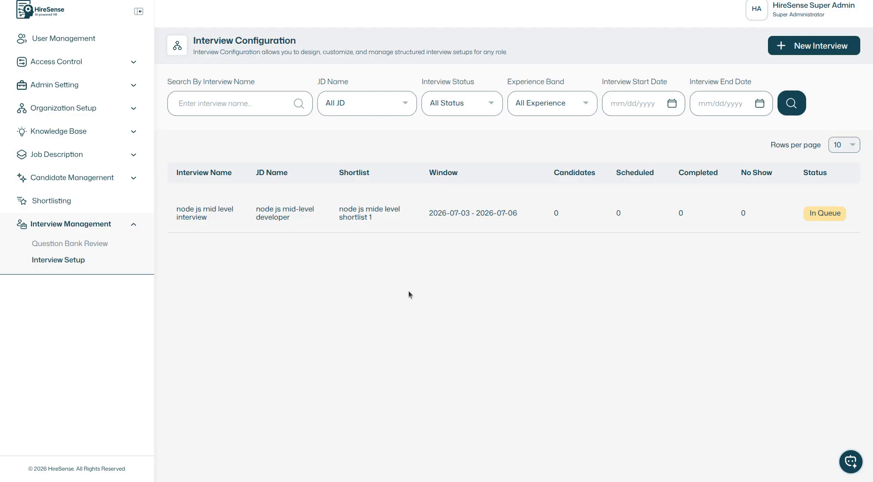
Step: Check the Question Bank Review page for interview records and return to Interview Setup
left_click(226, 104)
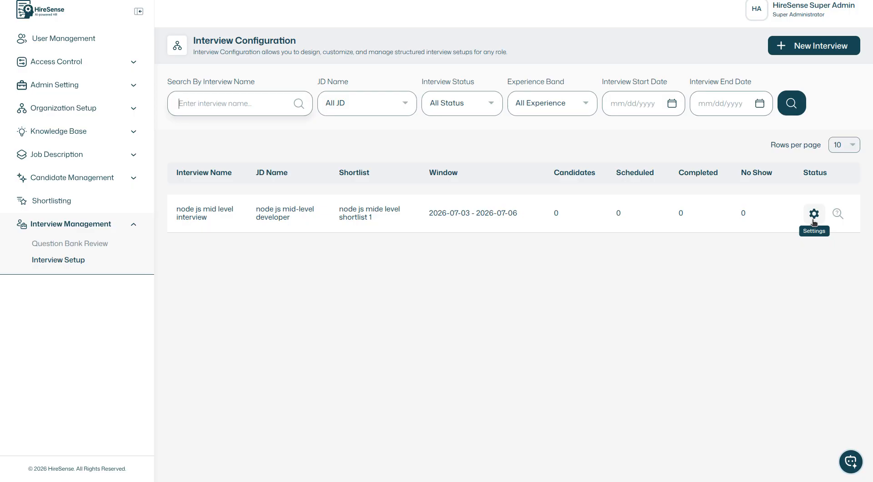
left_click(88, 244)
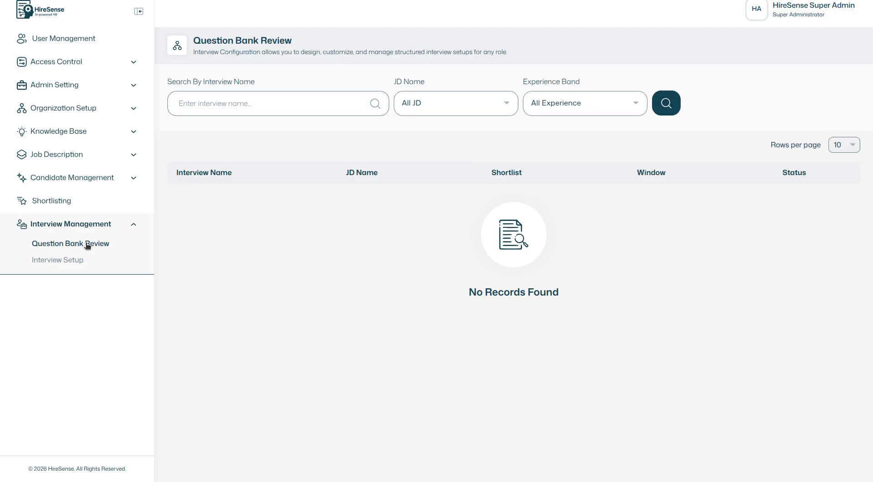
left_click(68, 260)
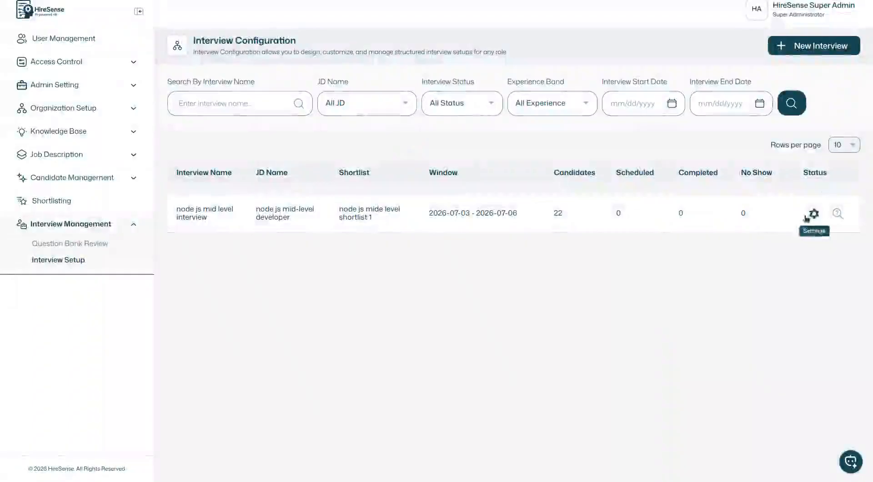
Step: Examine the question list in the node js mid level interview's question preview and view the form for adding a question
left_click(837, 214)
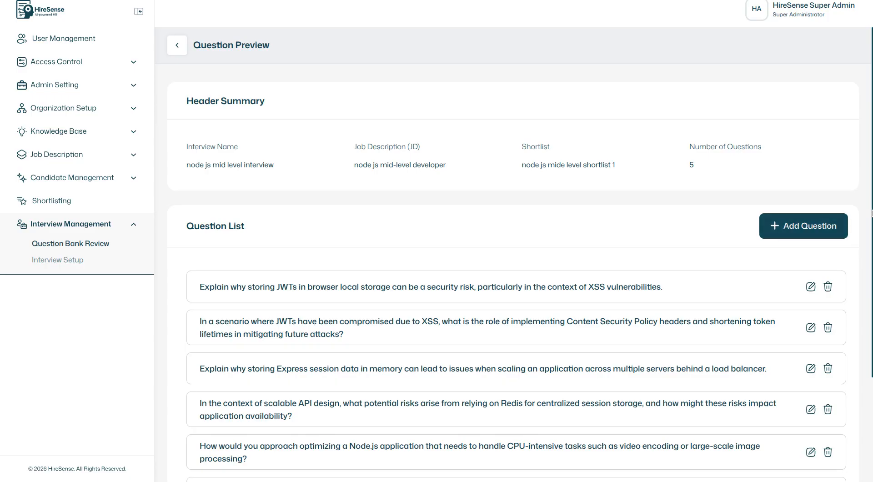
left_click_drag(872, 214, 871, 307)
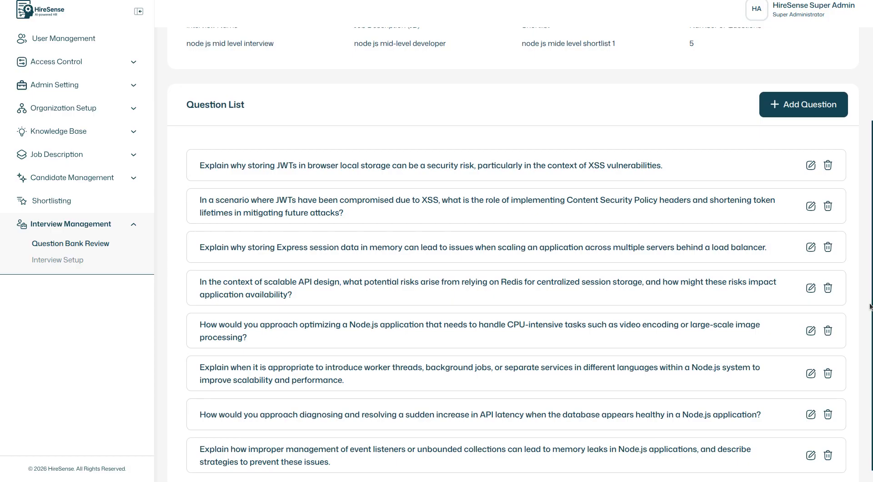
left_click_drag(871, 306, 872, 326)
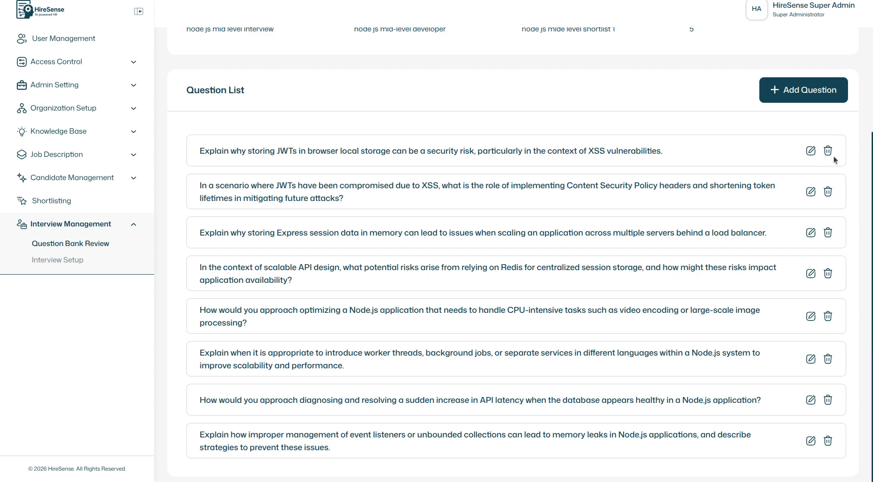
left_click(809, 92)
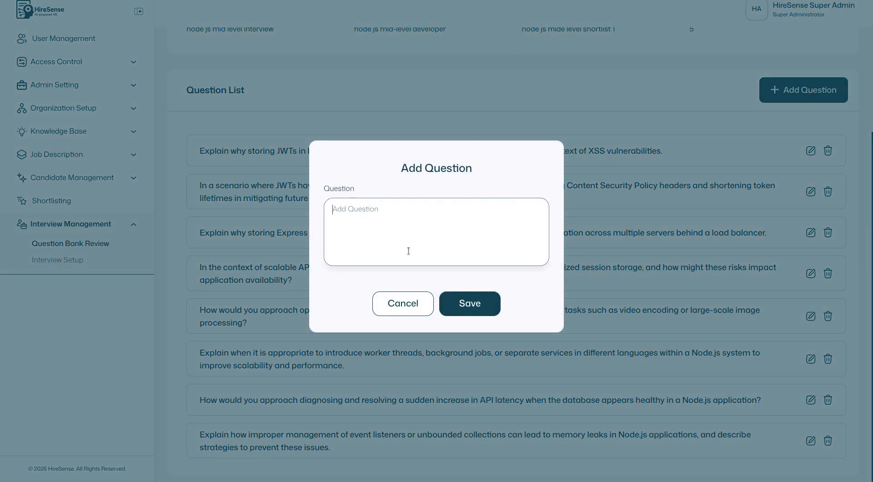
left_click(400, 313)
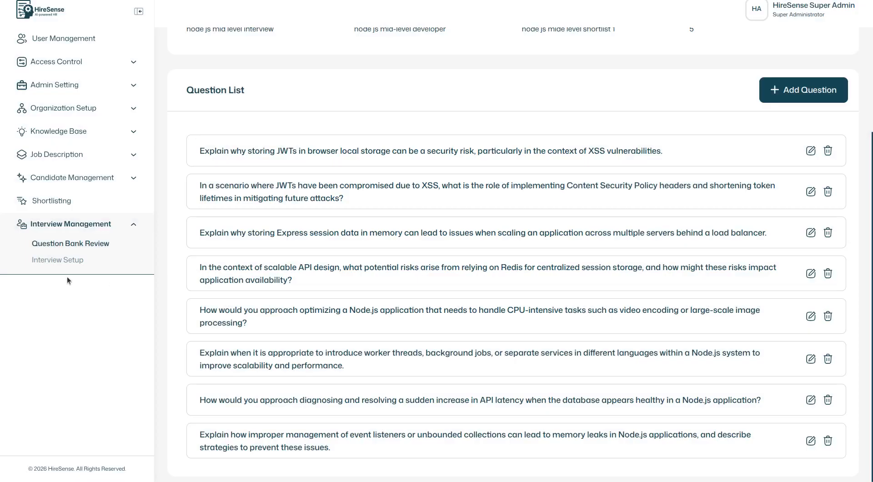
Step: Open the node js mid level interview's settings from Interview Setup and examine its candidate status summary and list
left_click(58, 260)
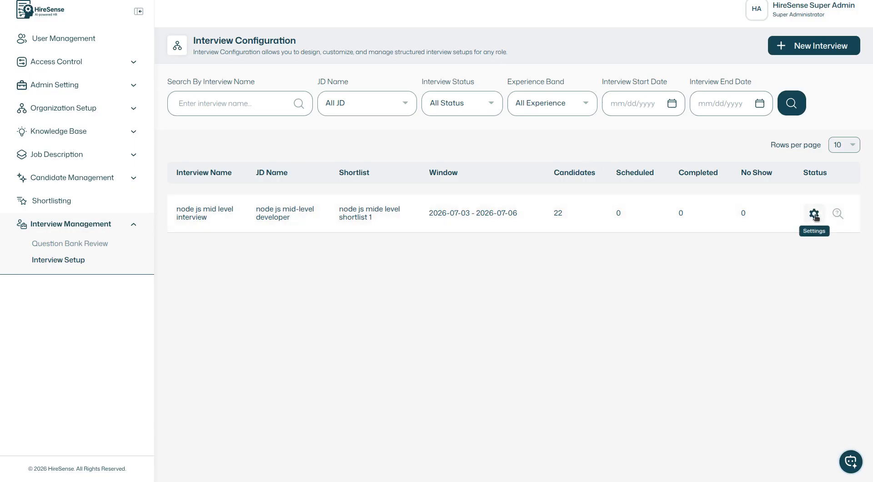
left_click(815, 214)
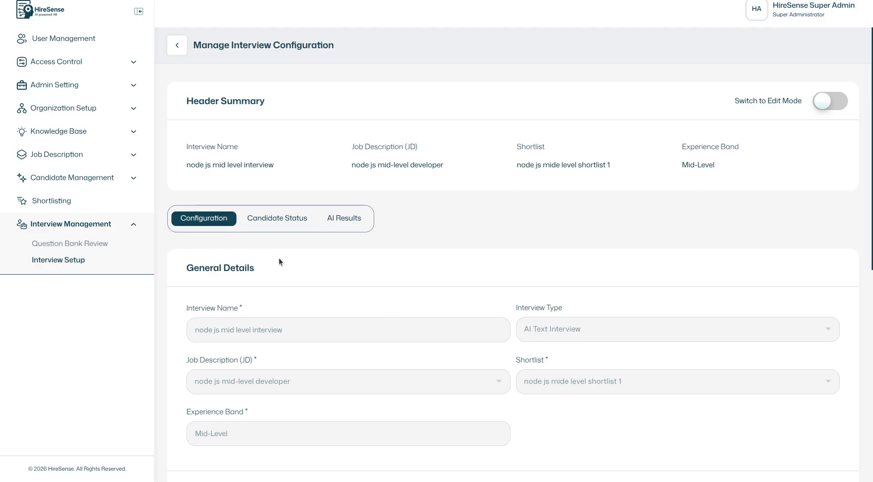
left_click(274, 222)
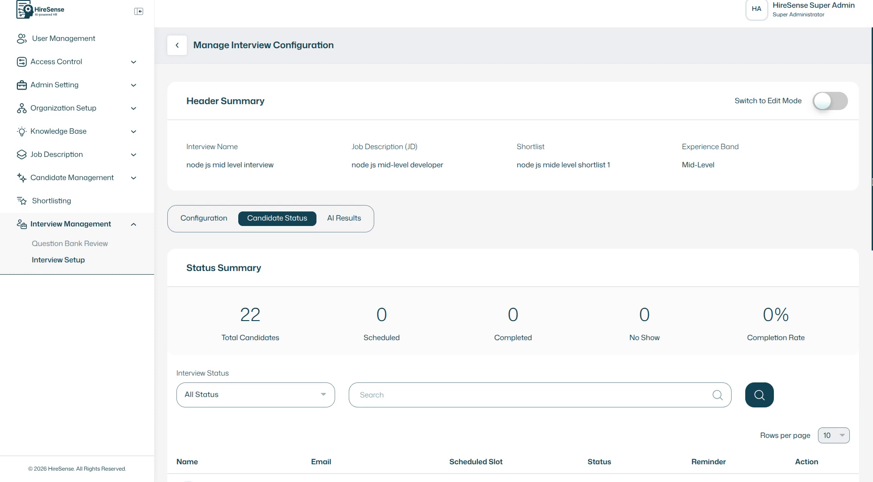
left_click_drag(872, 182, 872, 243)
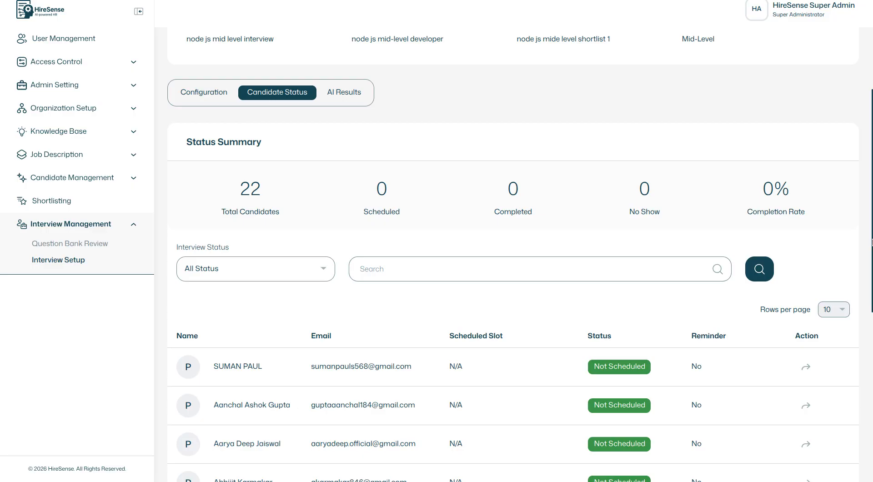
left_click_drag(872, 241, 870, 174)
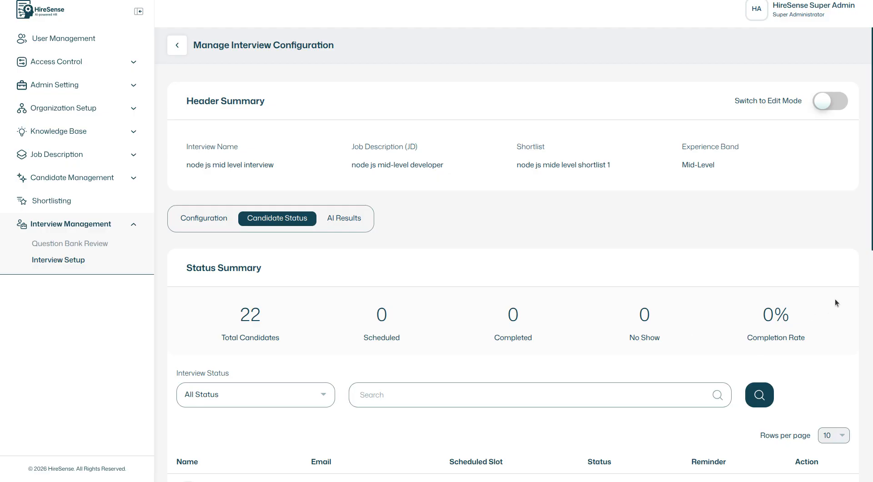
left_click_drag(872, 235, 872, 266)
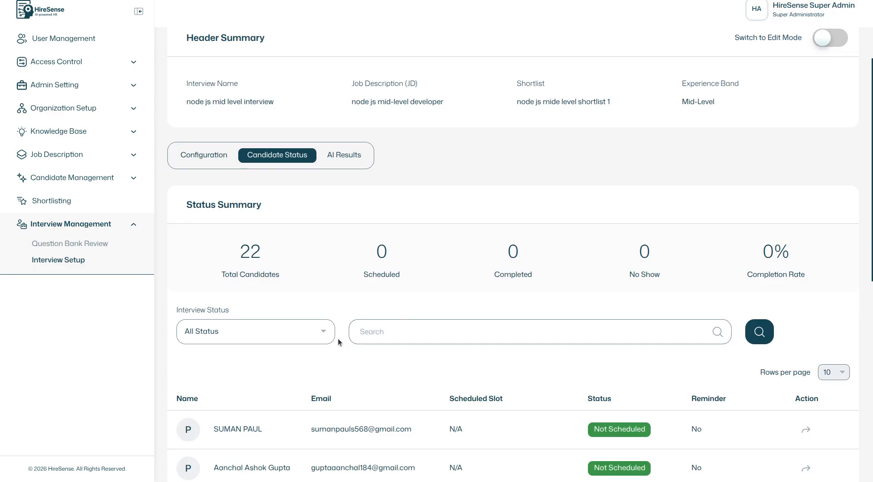
Step: View the interview status filter options and look further through the candidate list
left_click(317, 336)
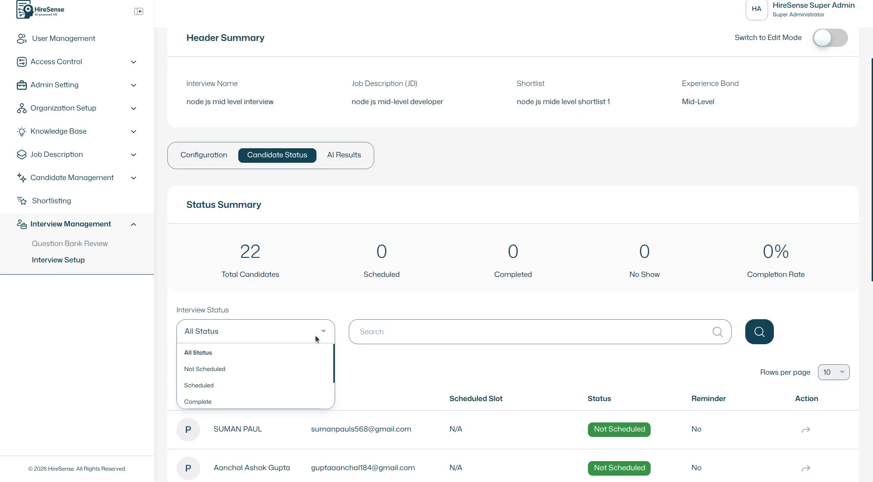
left_click(375, 353)
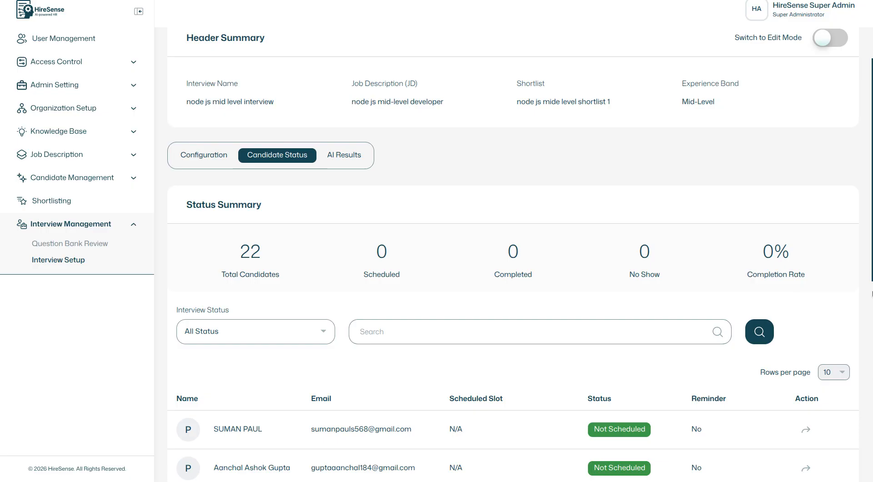
scroll(514, 253, "down", 3)
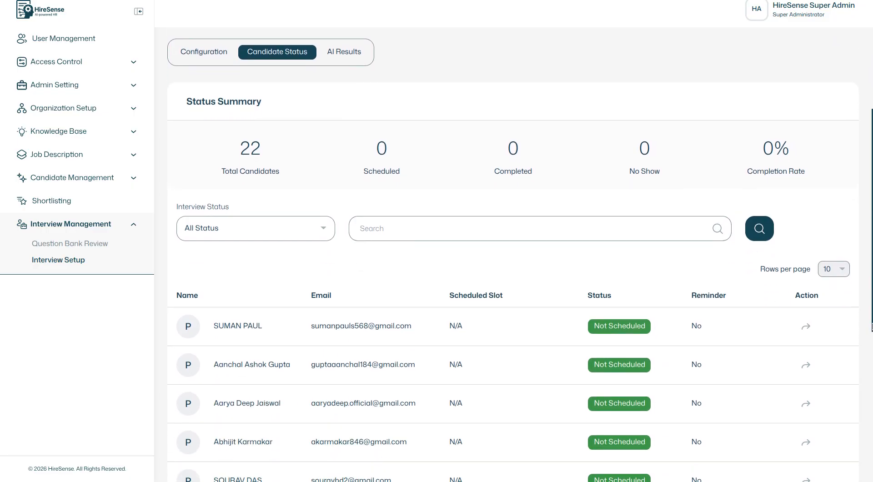